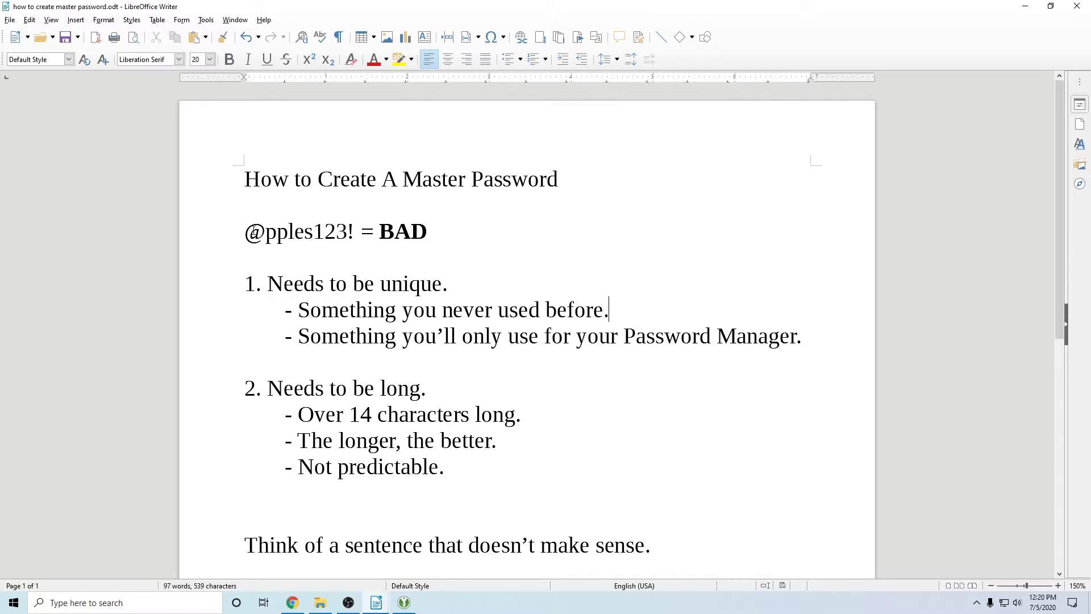
Highlight the weak example password, then the Needs to be unique point and its two sub-points
drag(245, 232, 354, 242)
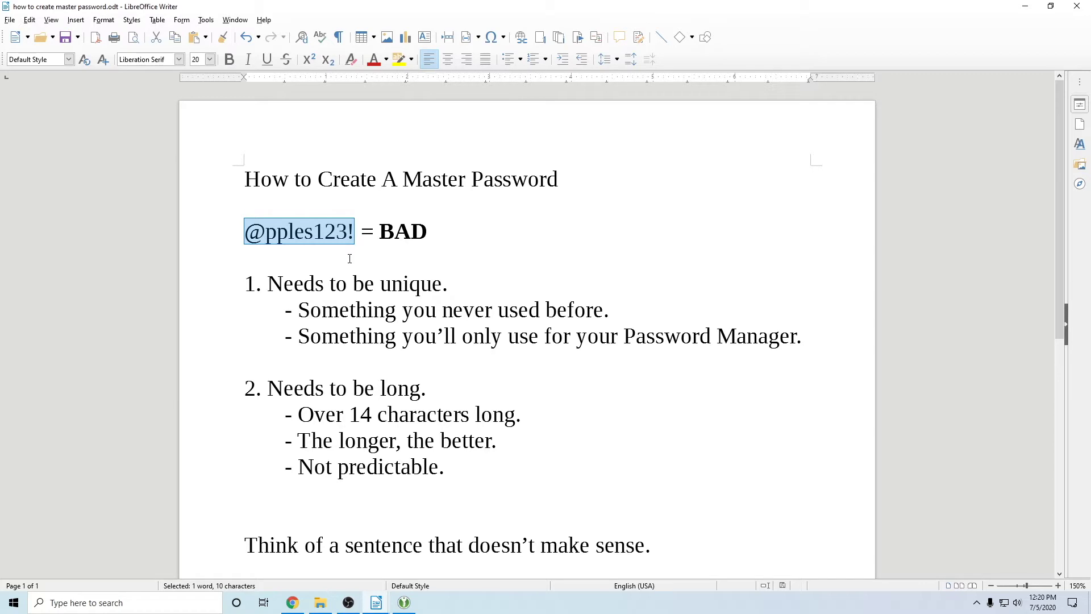
click(545, 234)
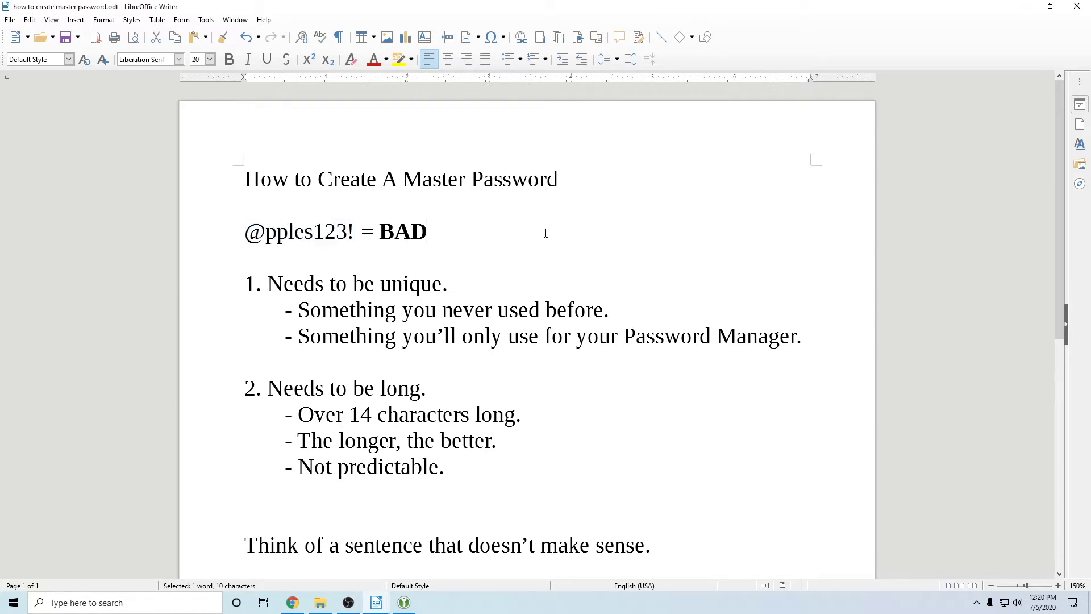
scroll(255, 233, down, 2)
drag(267, 203, 448, 206)
drag(298, 228, 604, 228)
drag(298, 254, 802, 251)
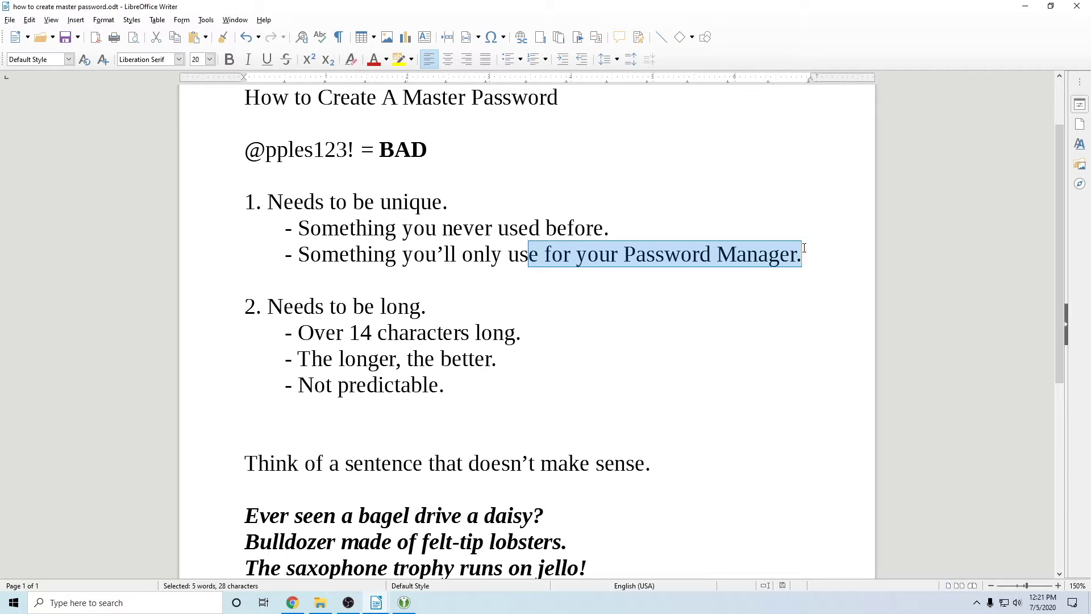
Highlight the Needs to be long, Over 14 characters, The longer the better, and Not predictable points
click(266, 304)
drag(266, 303, 420, 305)
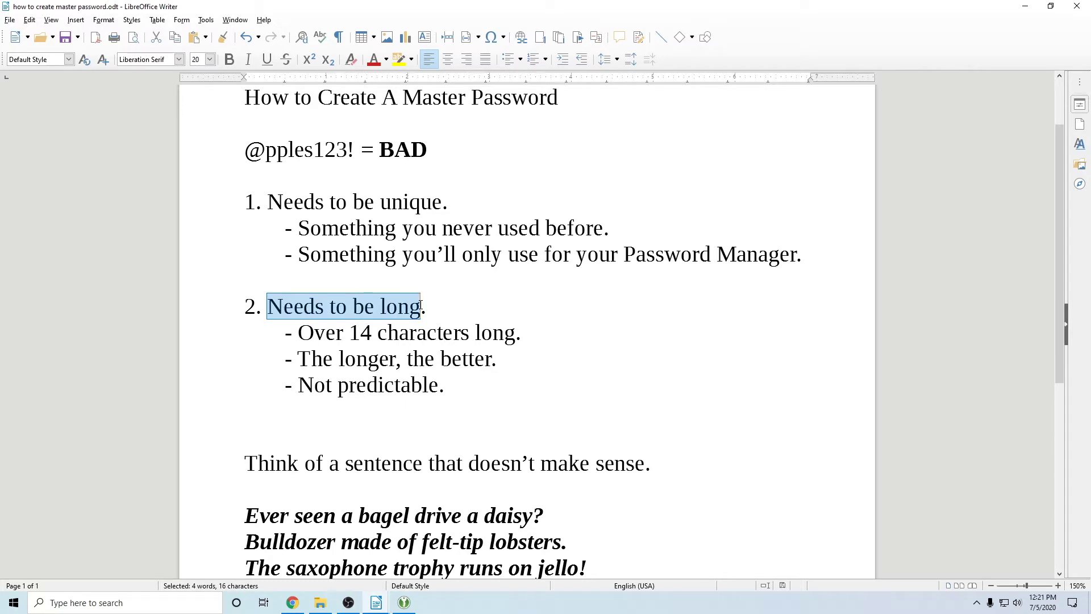
click(375, 335)
key(shift+Home)
drag(384, 343, 517, 338)
drag(368, 358, 492, 370)
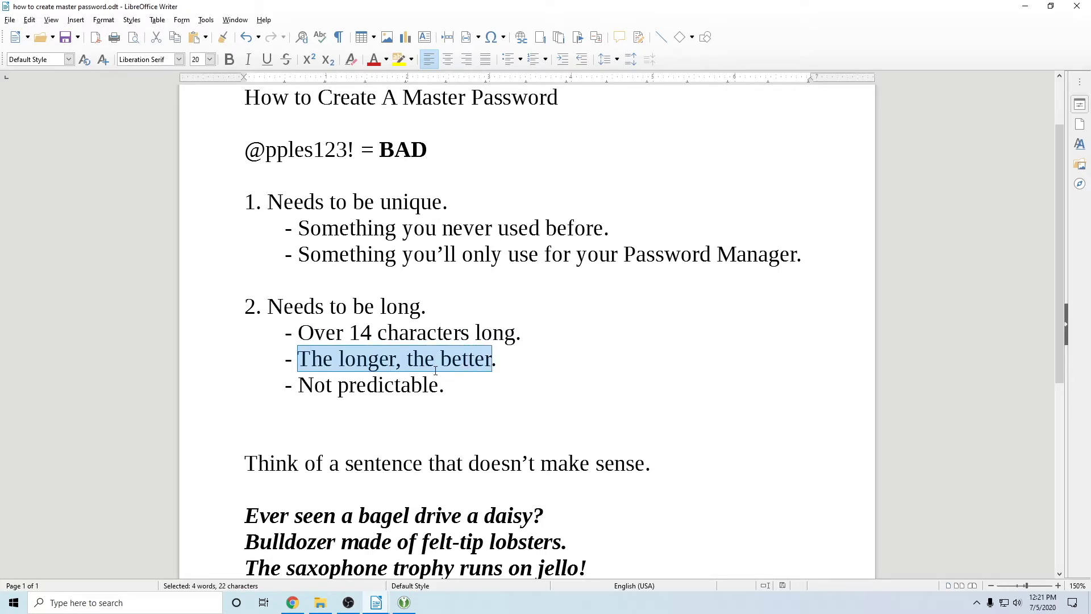
drag(299, 385, 439, 385)
Highlight the nonsense-sentence advice and each of the three example sentences in turn
scroll(439, 385, down, 3)
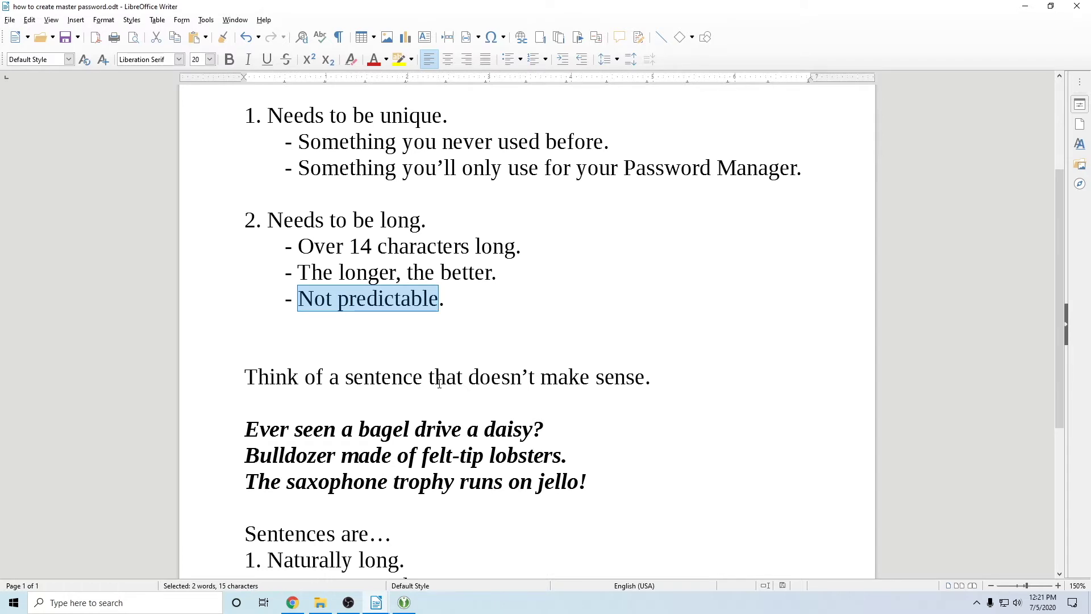
scroll(439, 383, down, 3)
scroll(292, 329, down, 3)
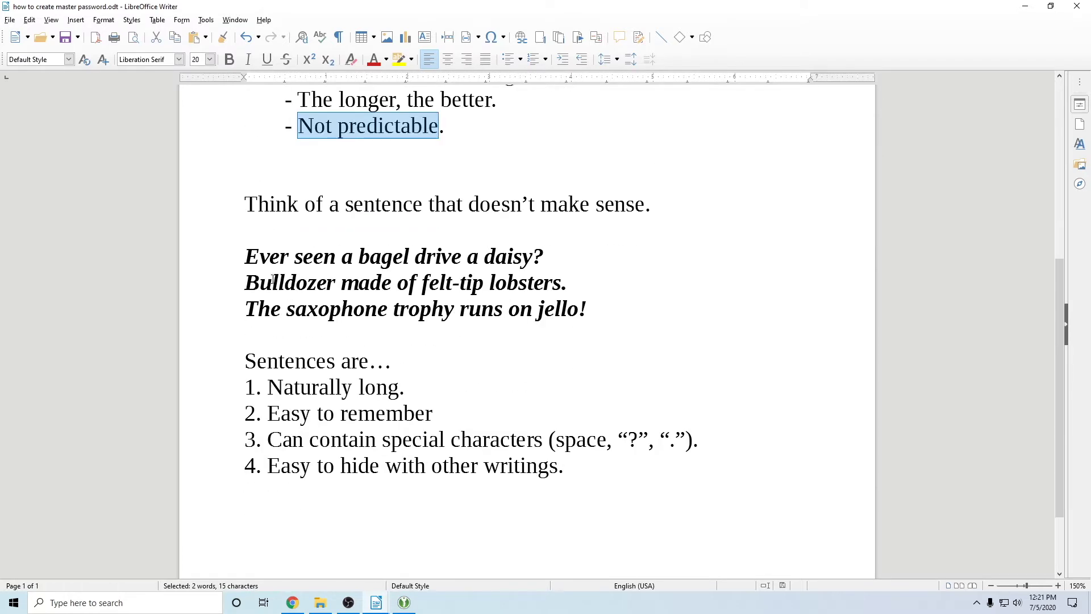
drag(248, 202, 660, 209)
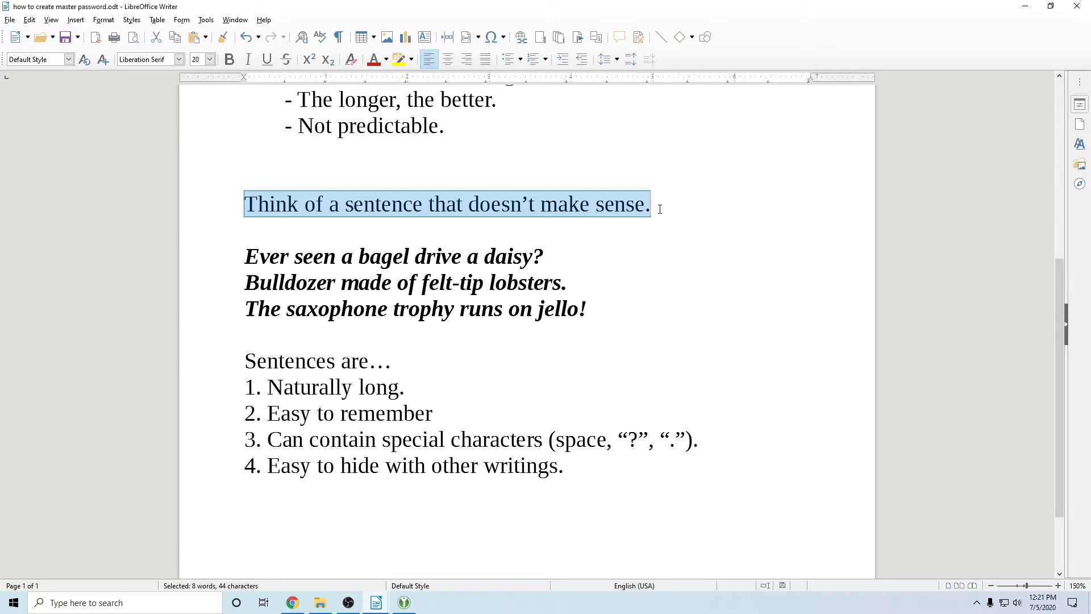
click(659, 209)
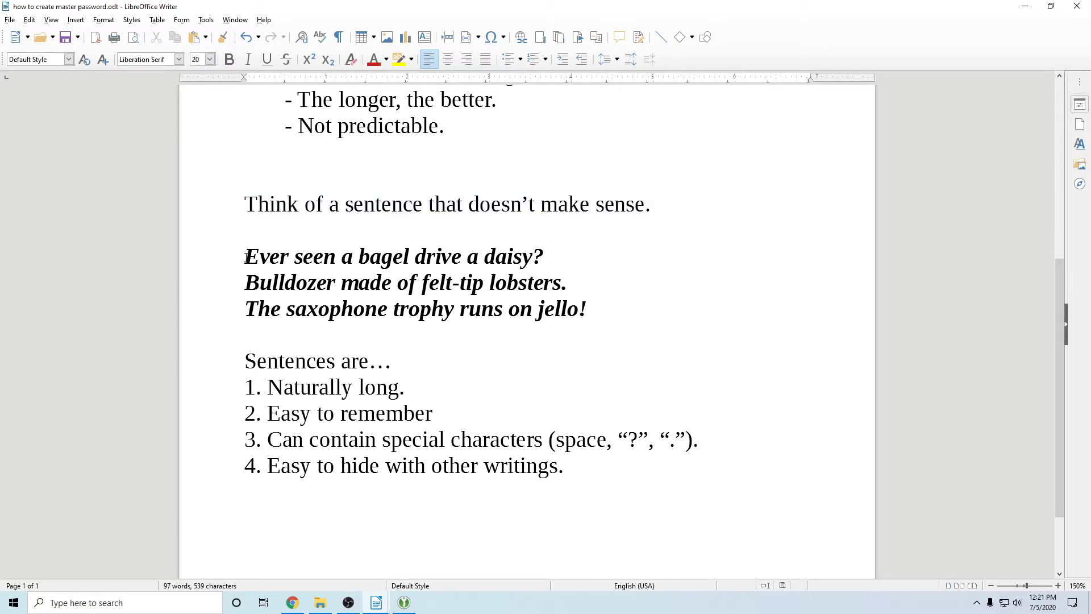
drag(246, 258, 534, 253)
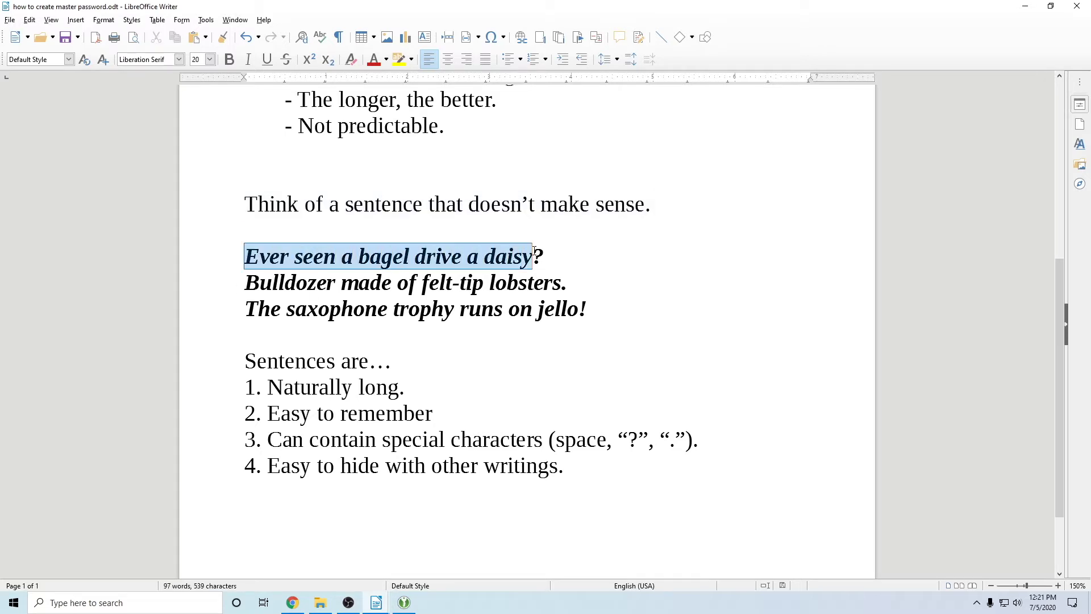
click(547, 257)
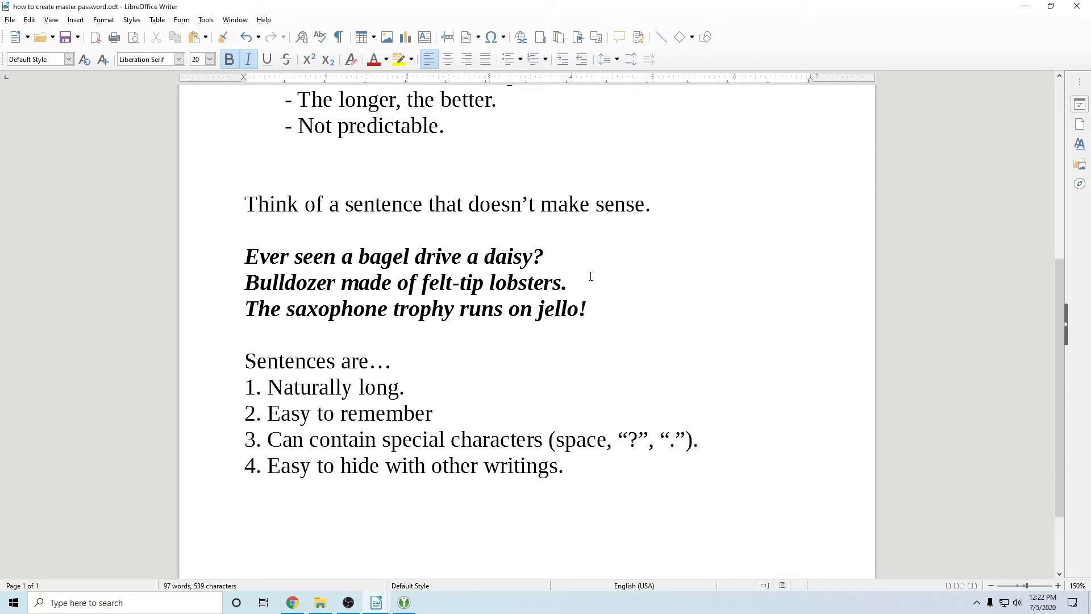
click(244, 283)
drag(243, 283, 562, 284)
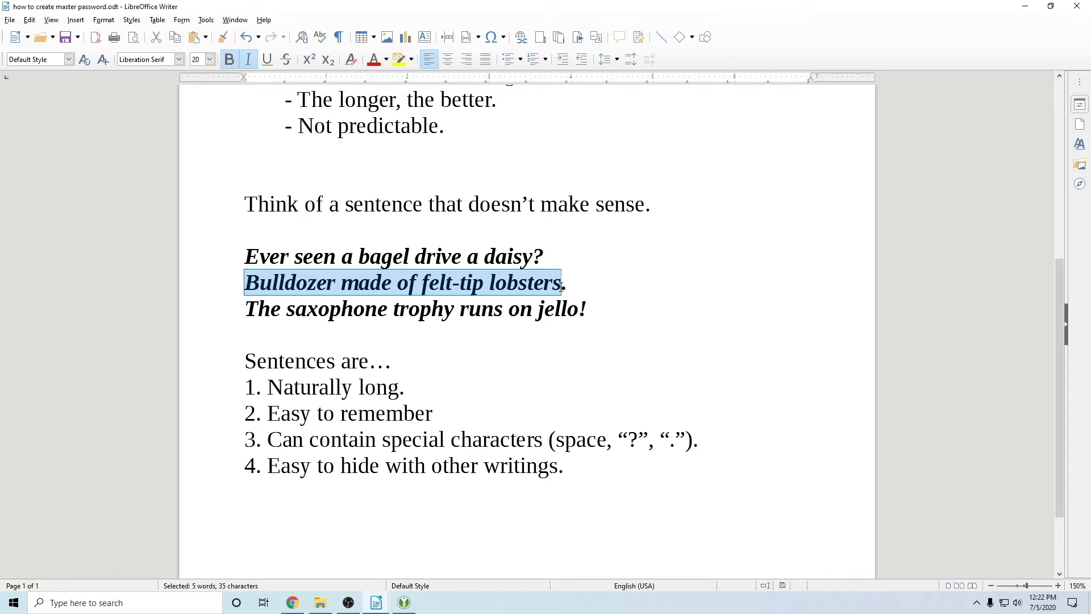
click(566, 285)
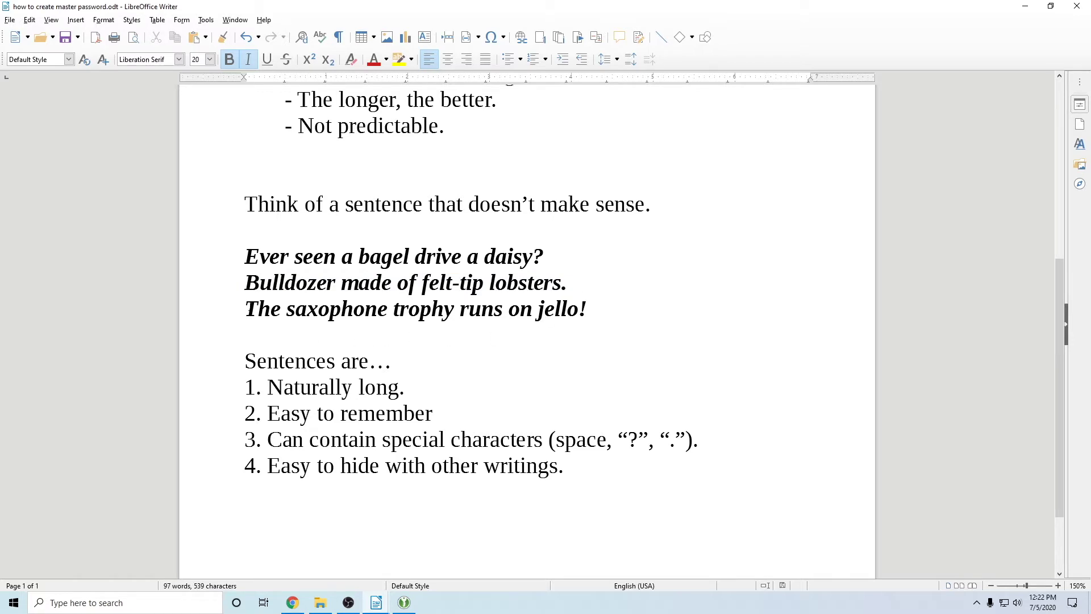
drag(258, 309, 590, 311)
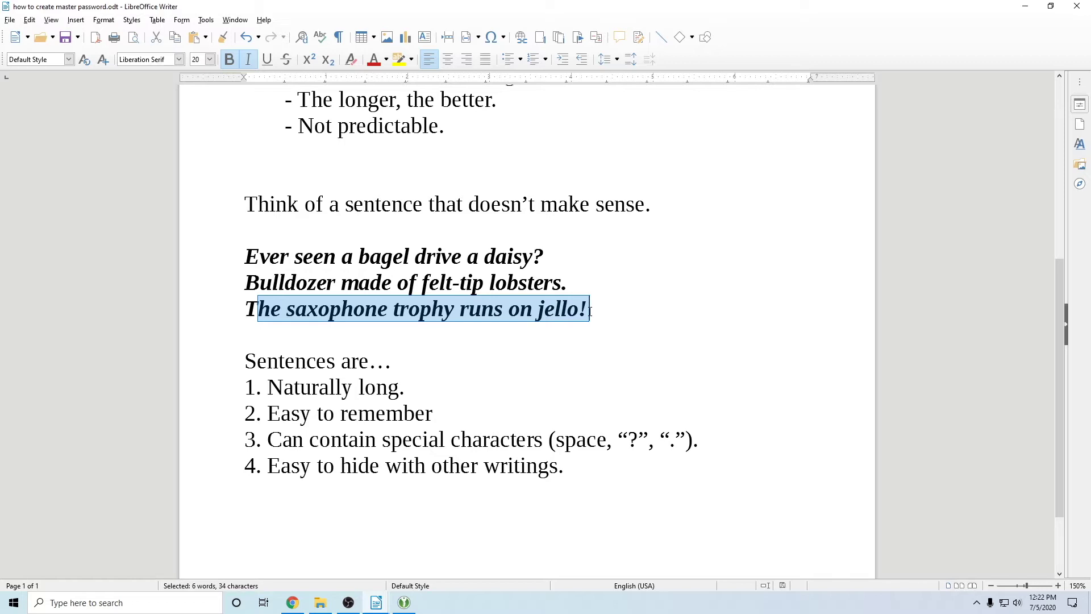
click(272, 365)
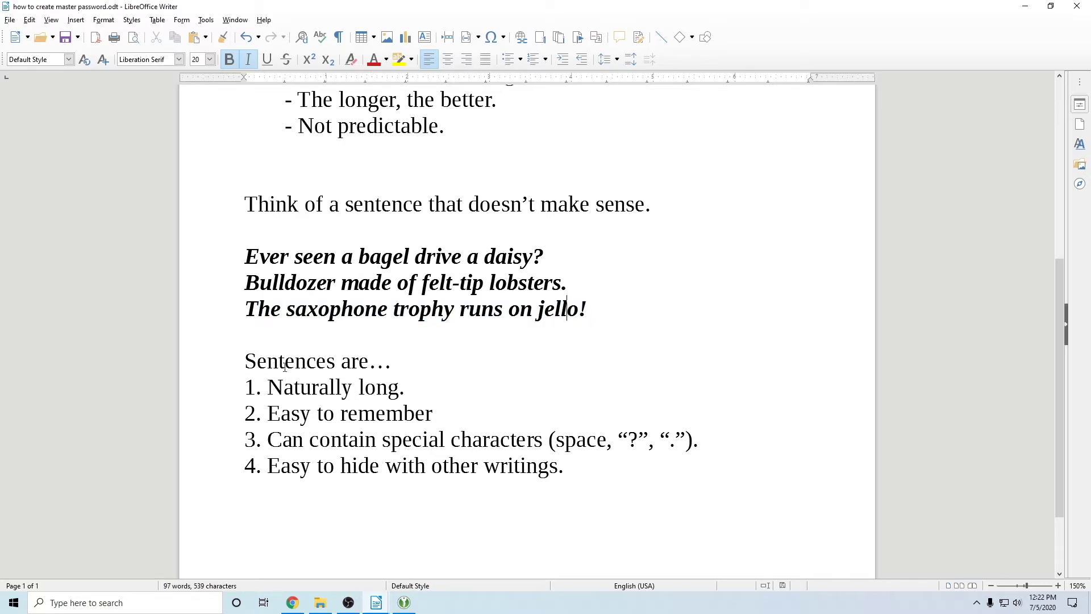
Highlight the Naturally long, Easy to remember, and special characters benefit points
drag(272, 387, 405, 388)
drag(267, 413, 432, 414)
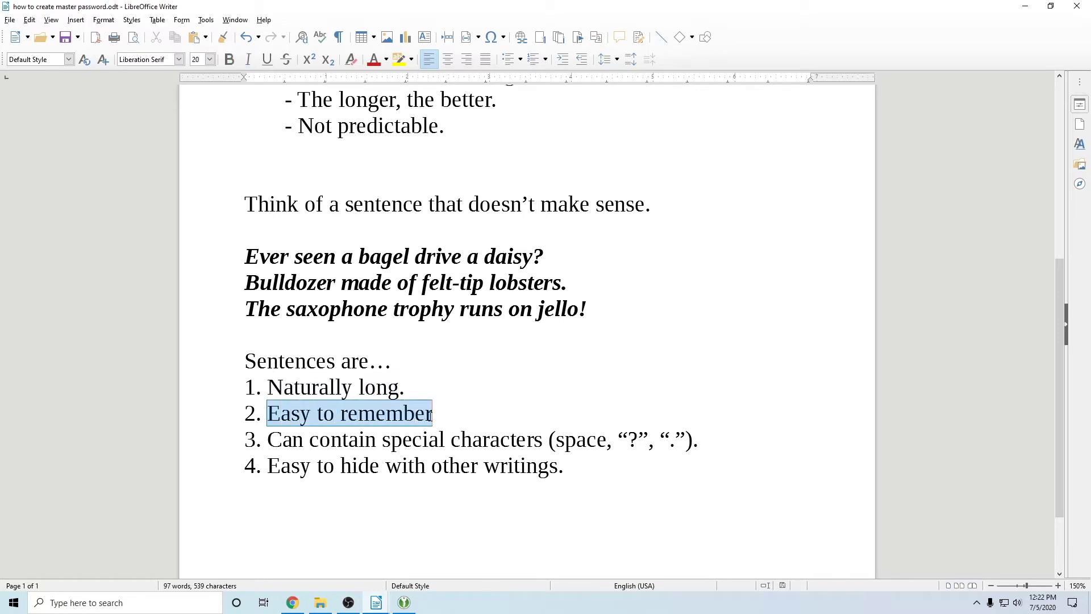
click(280, 464)
drag(267, 440, 554, 439)
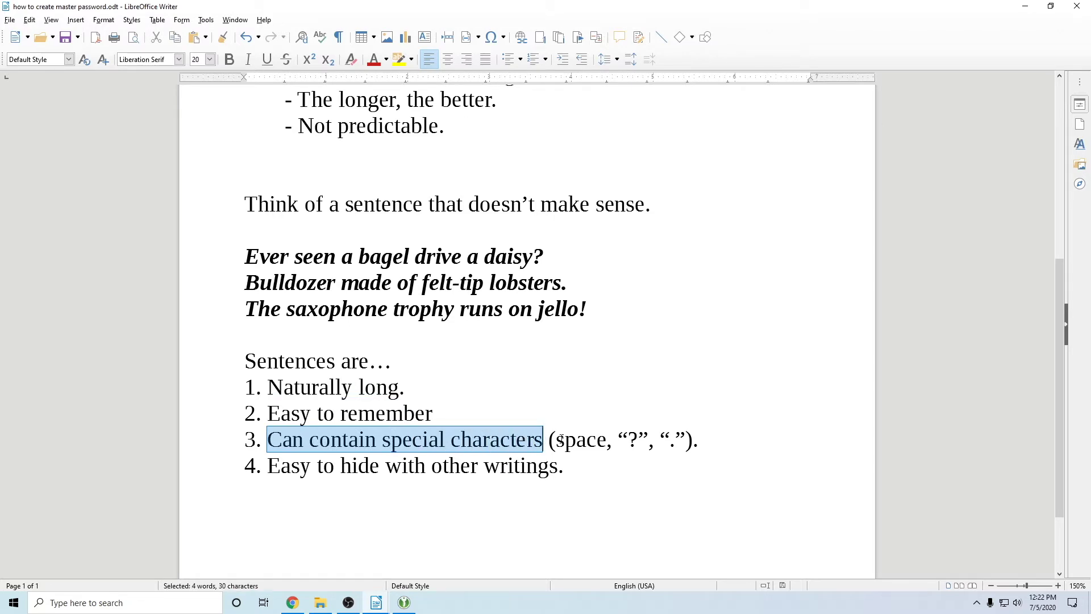
Point out the space after trophy, the '!' after jello and '?' after daisy, then bring up KeePassXC
drag(454, 308, 460, 308)
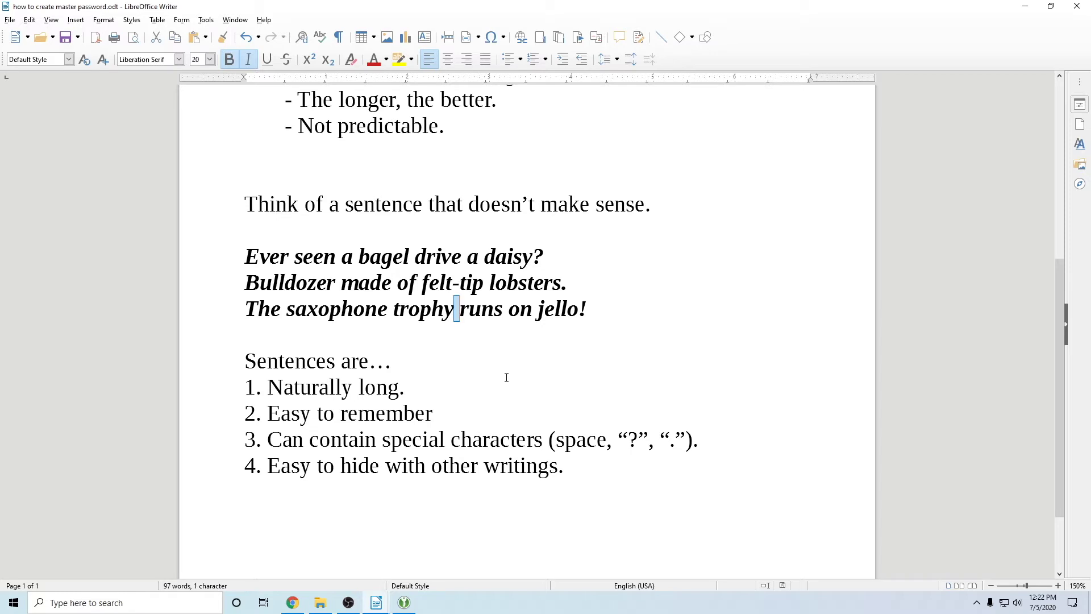
drag(593, 310, 578, 310)
drag(547, 257, 532, 256)
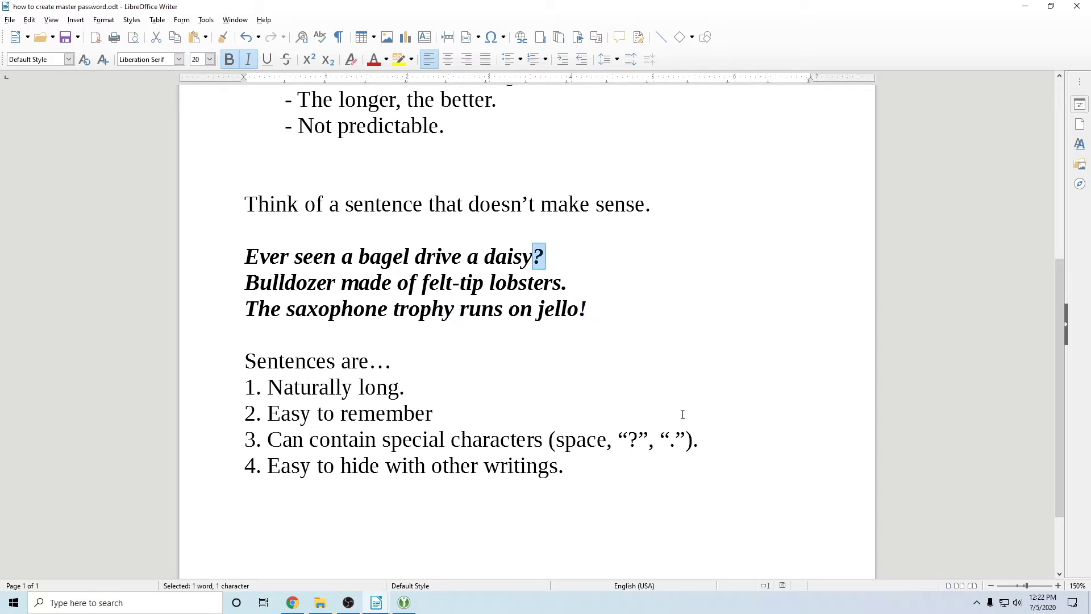
click(574, 284)
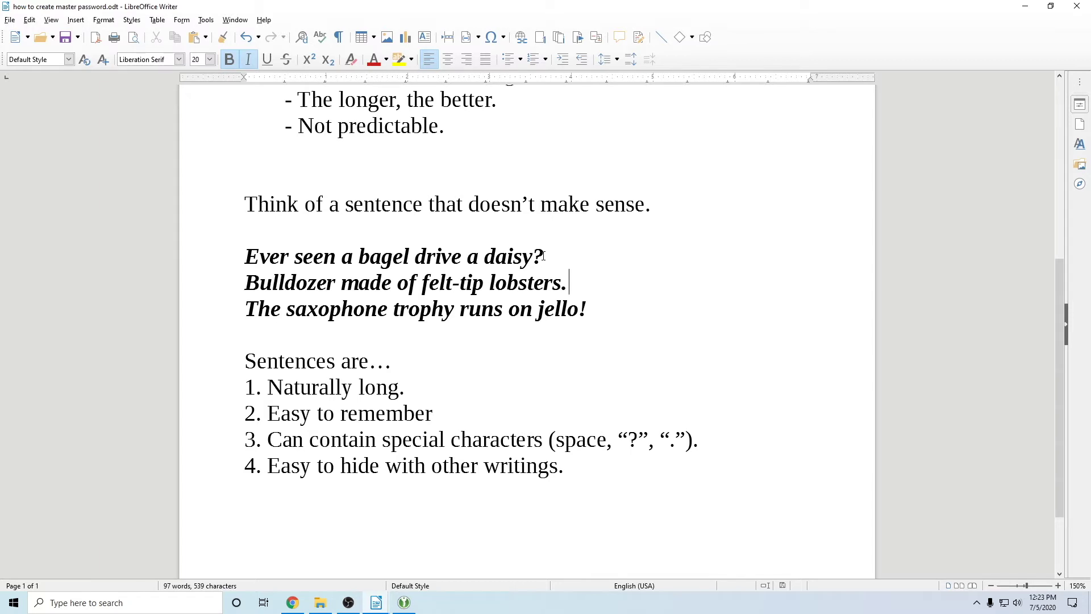
scroll(543, 255, down, 1)
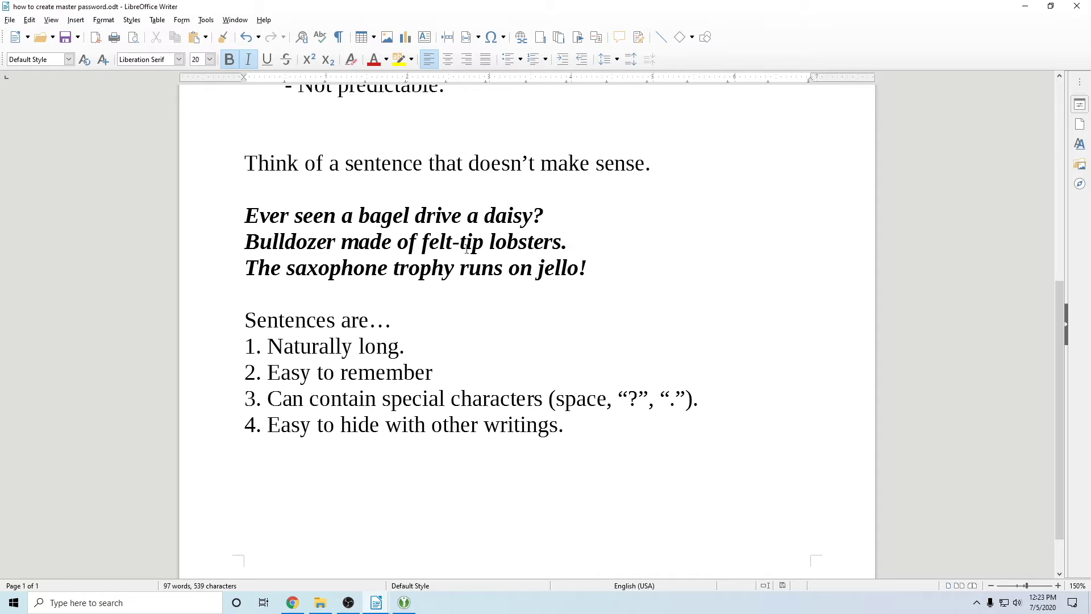
click(404, 604)
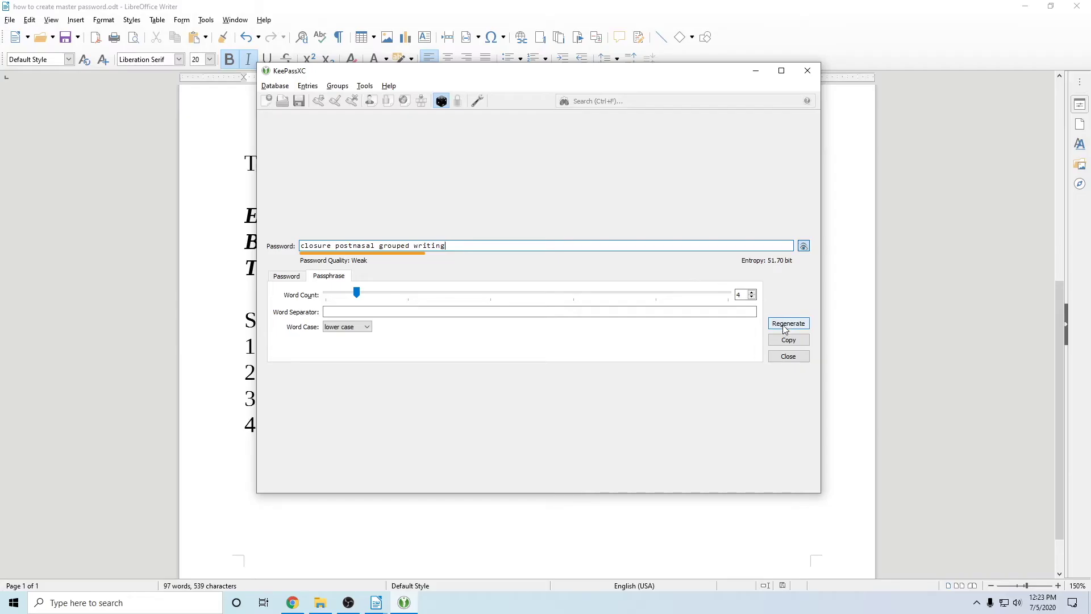
Regenerate the KeePassXC passphrase twice, then switch to the KeePassXC download page in Chrome
click(788, 323)
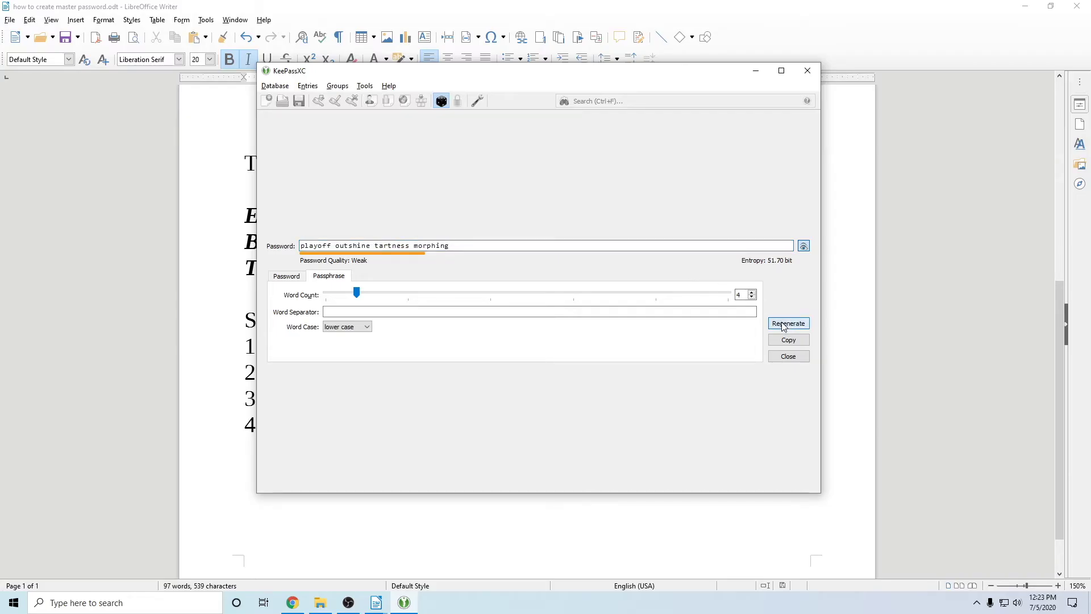
click(787, 324)
click(290, 606)
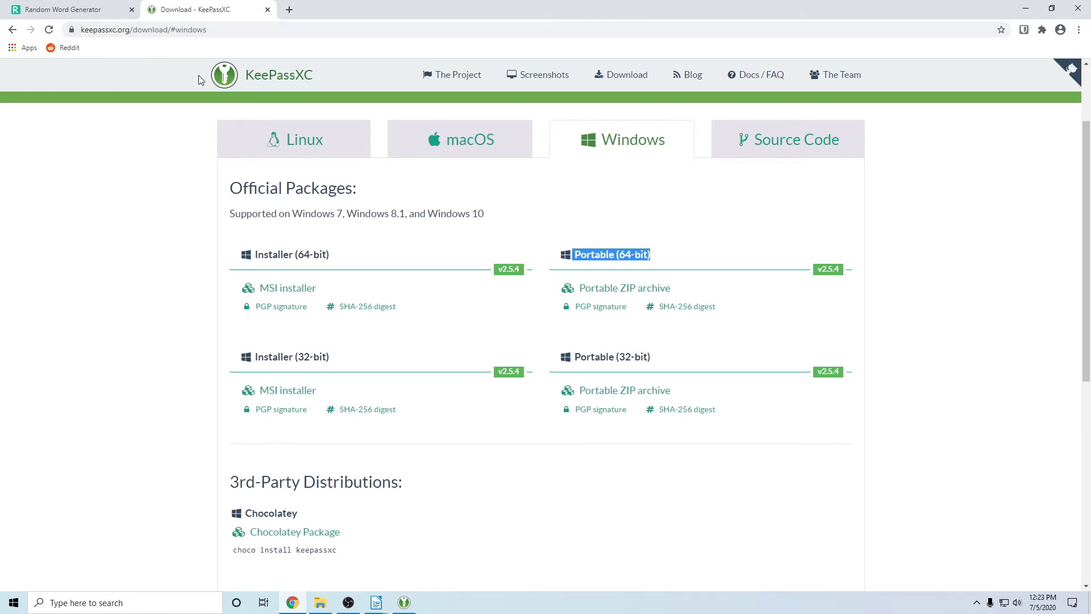
Browse KeePassXC's Windows, Linux and macOS download packages, then return to the Random Word Generator tab
click(220, 82)
click(516, 292)
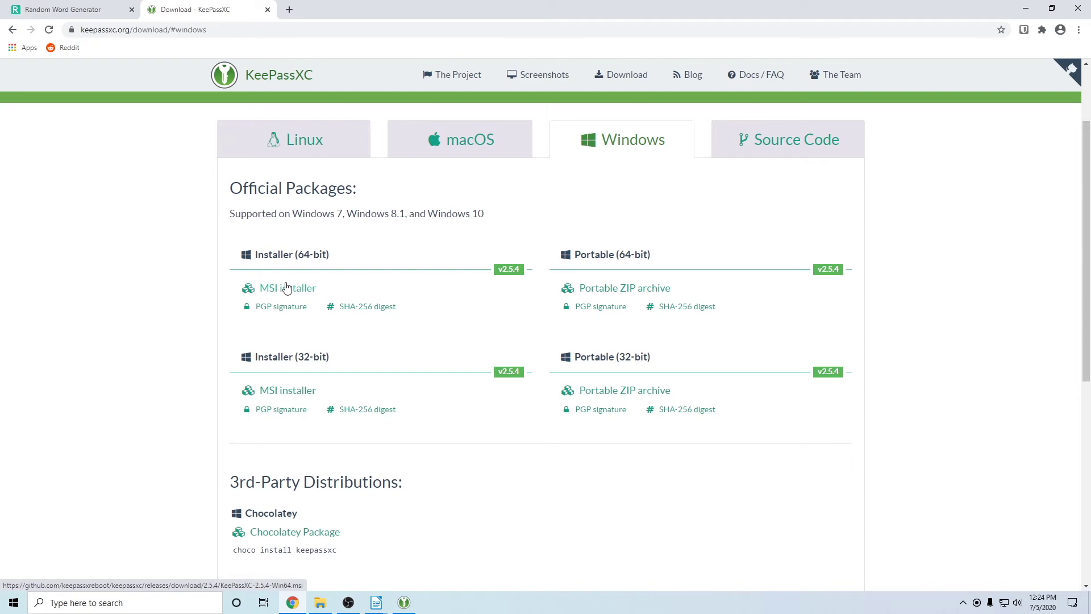
click(336, 140)
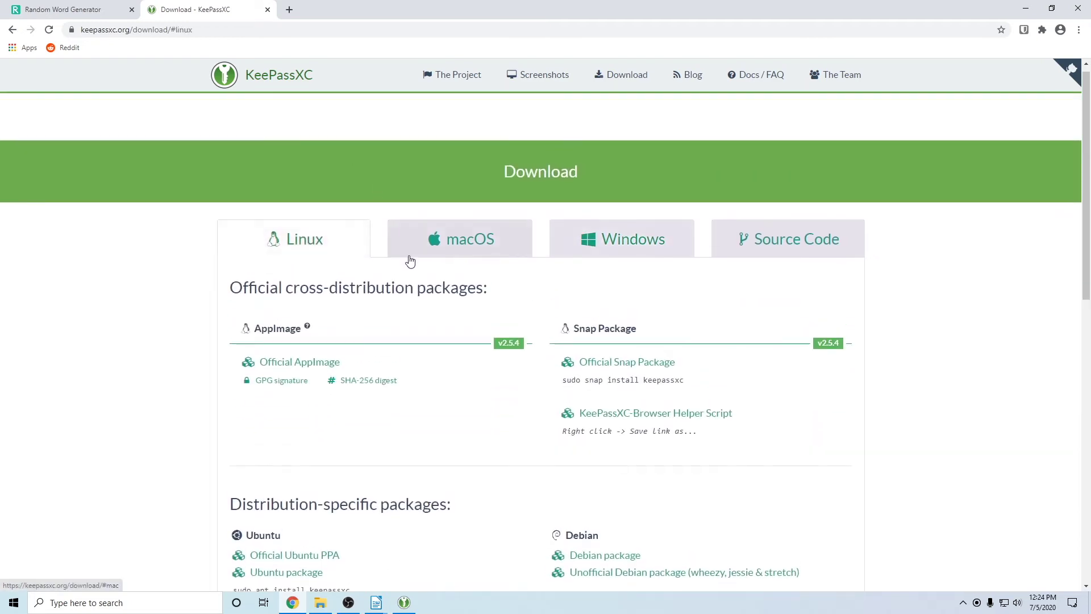
click(453, 253)
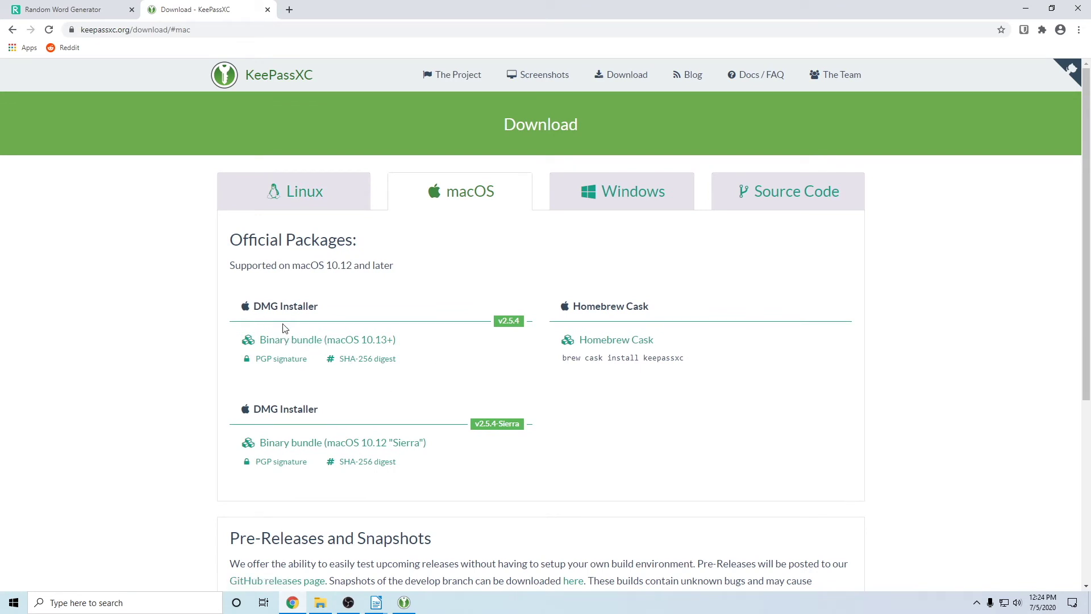
click(62, 9)
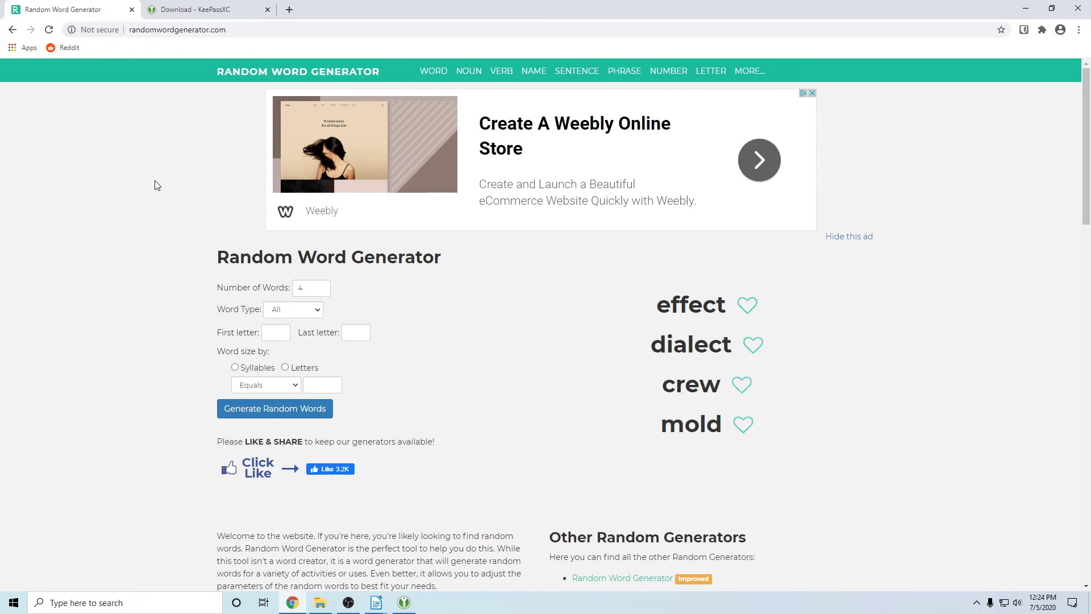
Generate two new sets of four random words, then bring KeePassXC's passphrase generator forward
click(282, 410)
click(282, 410)
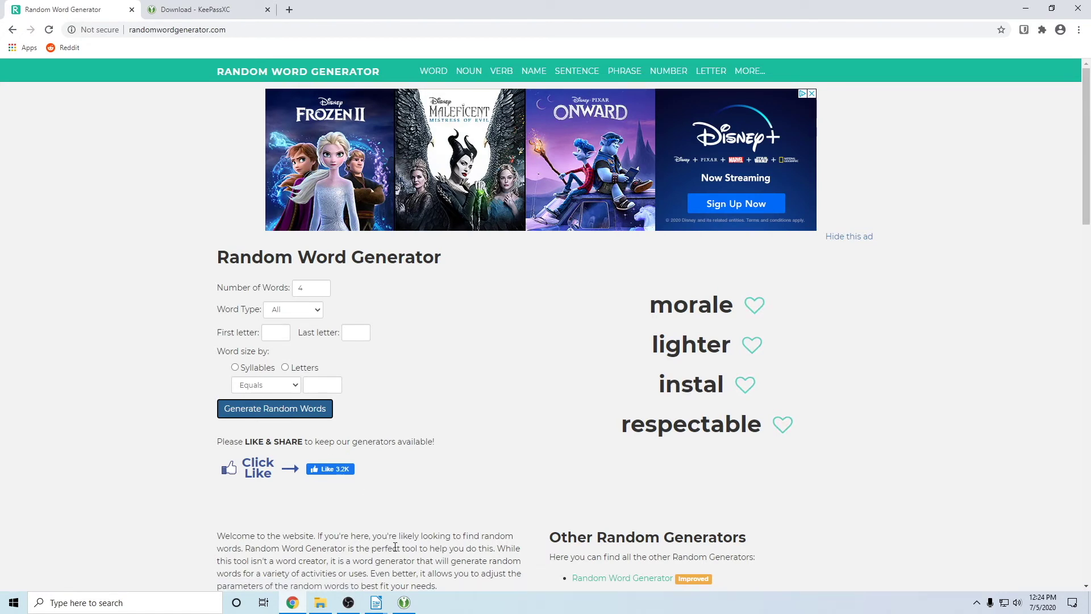
click(401, 601)
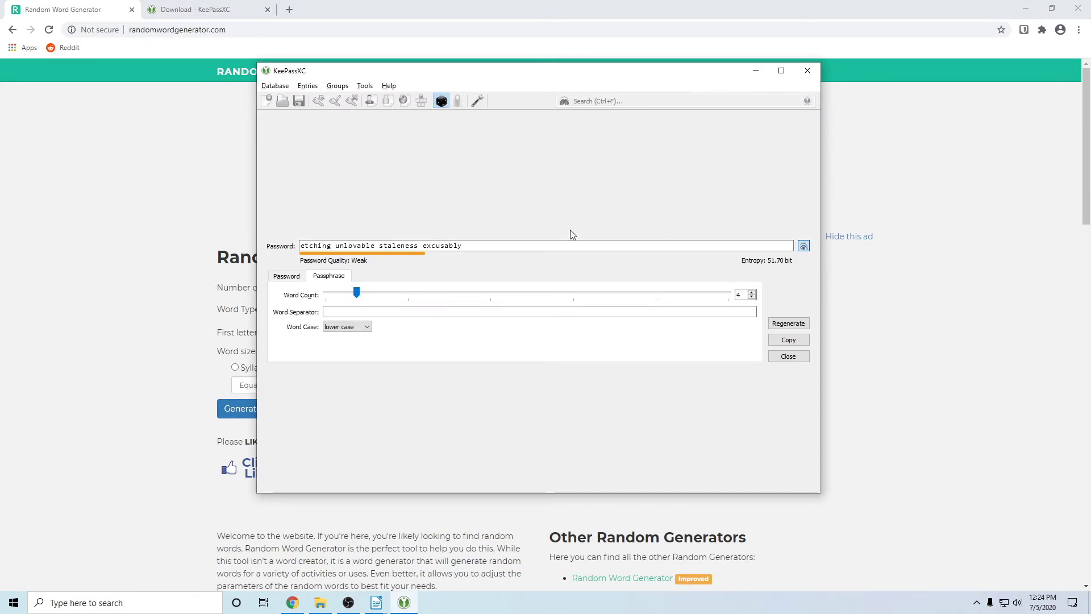
Regenerate the four-word passphrase several times in KeePassXC
click(786, 324)
click(787, 324)
click(786, 324)
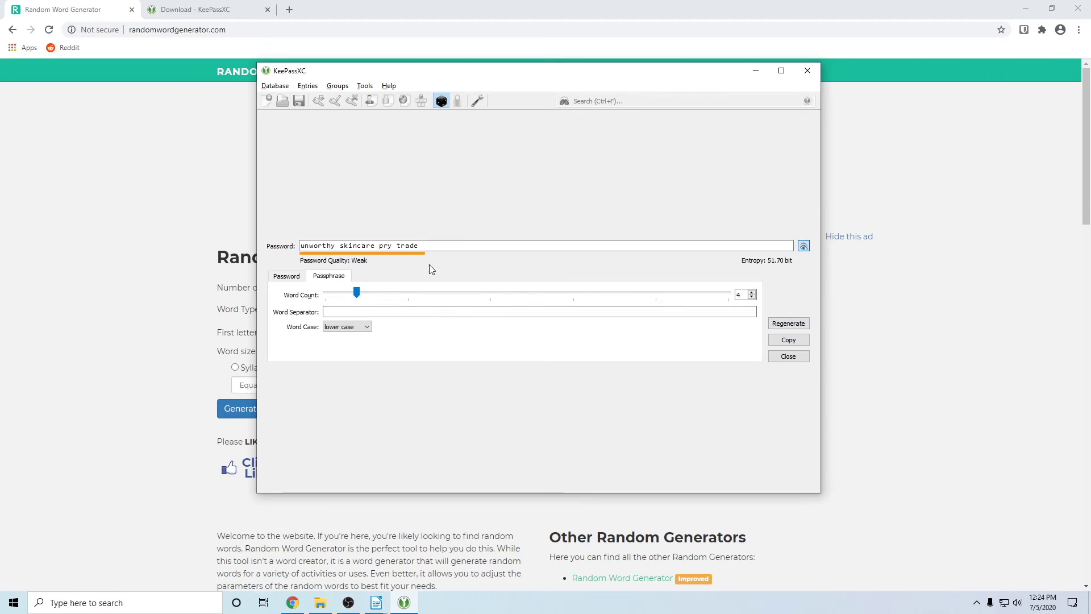
click(793, 327)
click(793, 326)
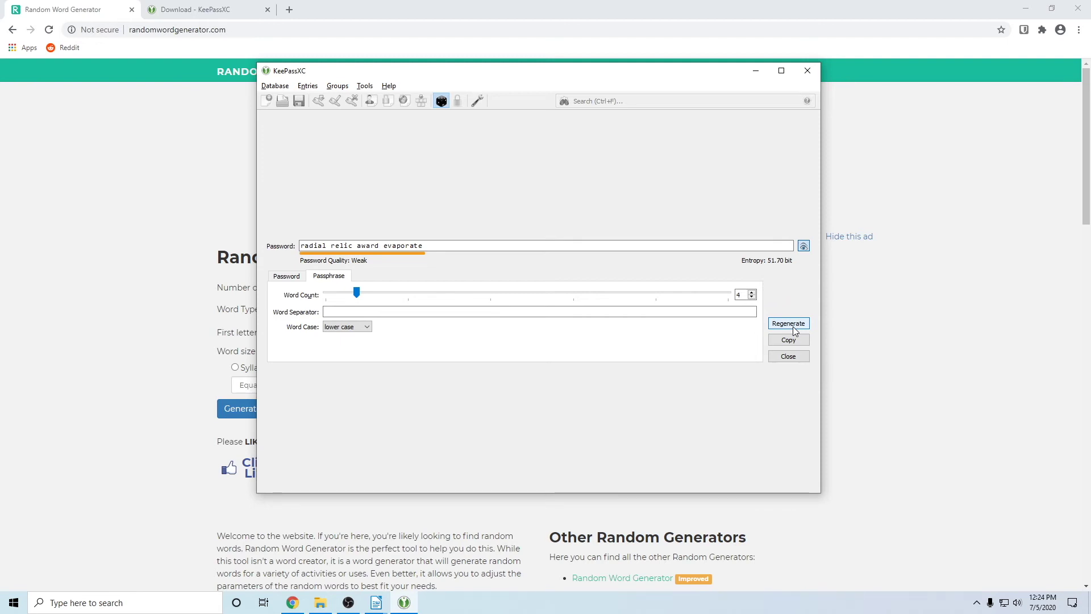
Select words in the passphrase, regenerate once more, copy it, and return to the Writer guide
click(425, 246)
double_click(412, 245)
double_click(360, 245)
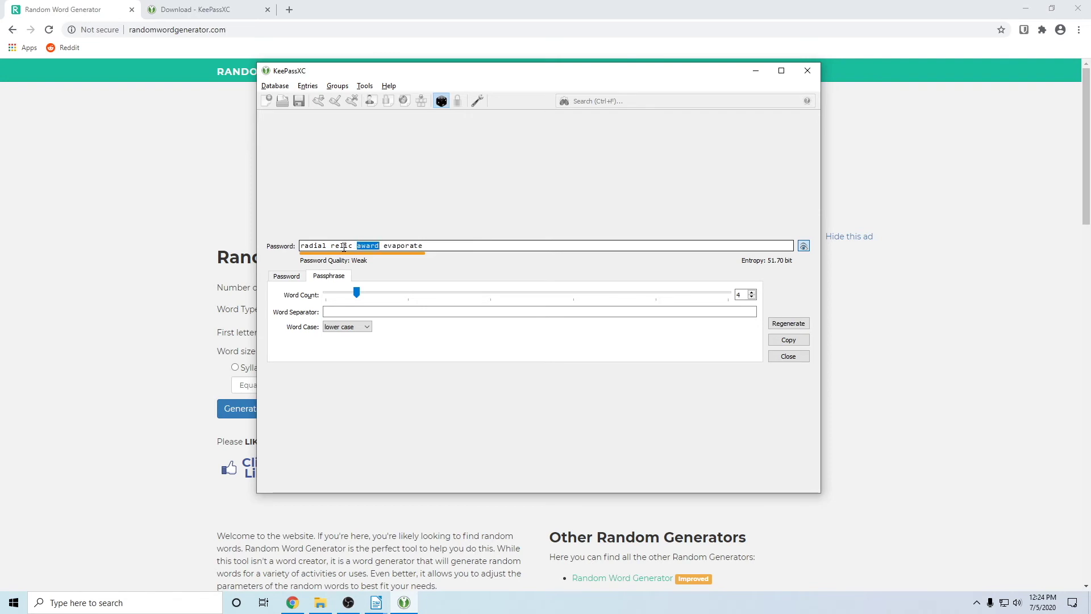
click(789, 323)
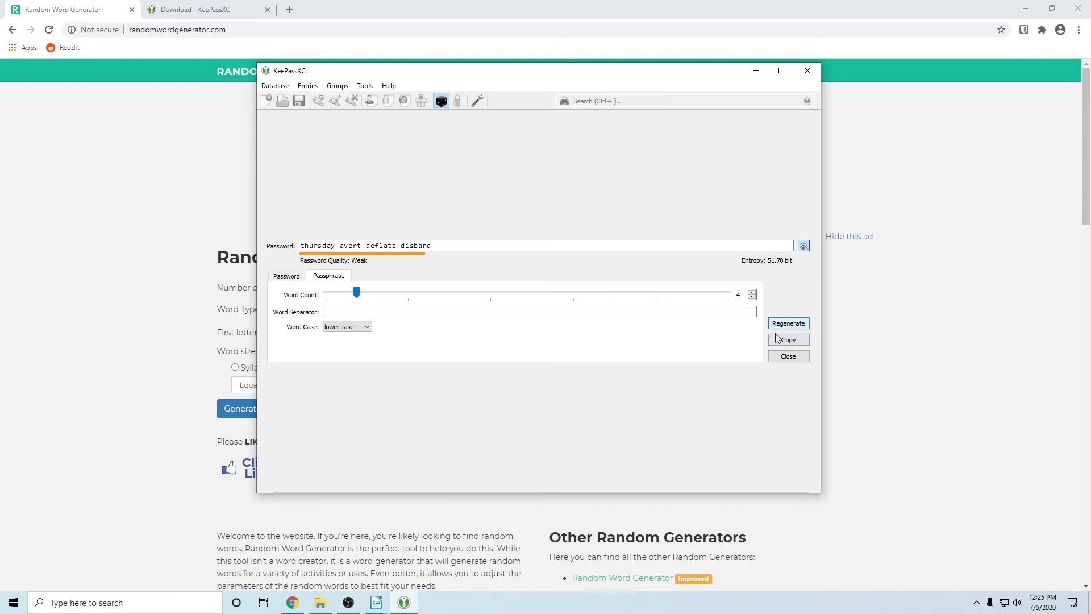
click(778, 340)
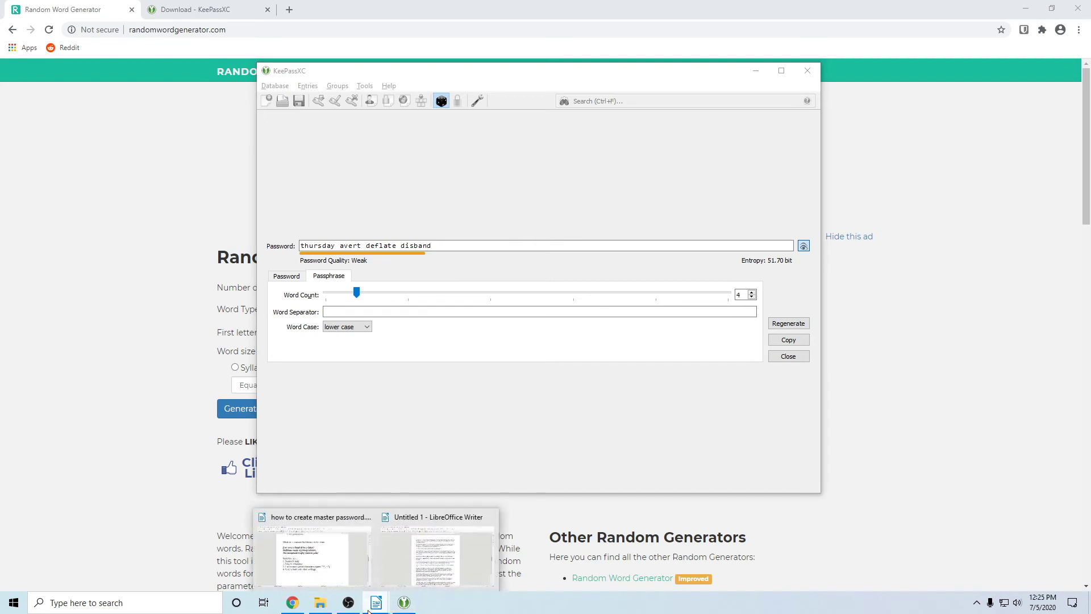
click(324, 540)
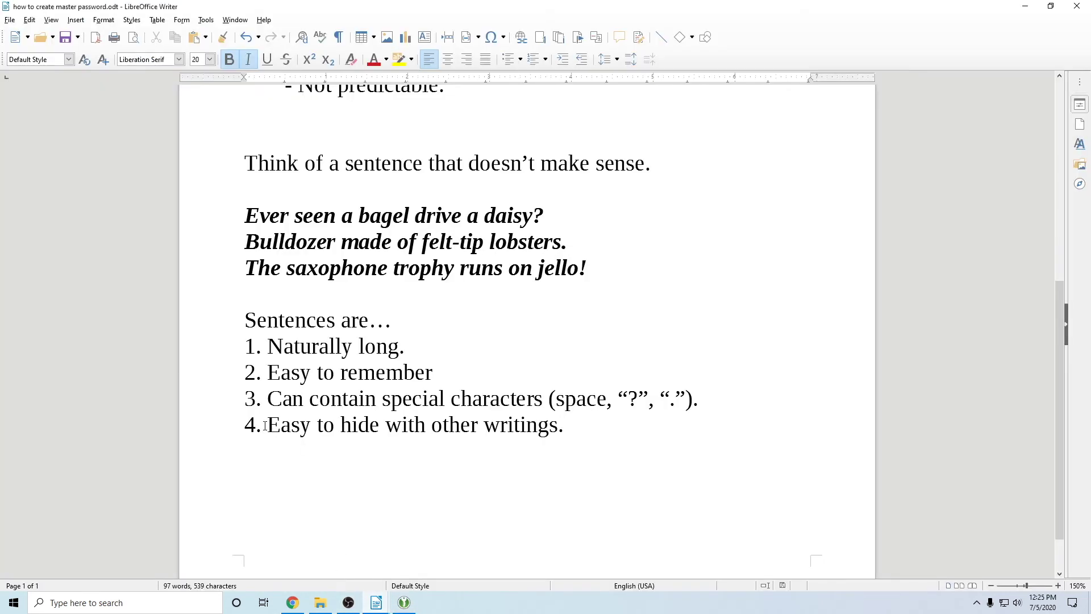
Select the point 'Easy to hide with other writings', then switch to the Untitled 1 article
drag(267, 425, 609, 444)
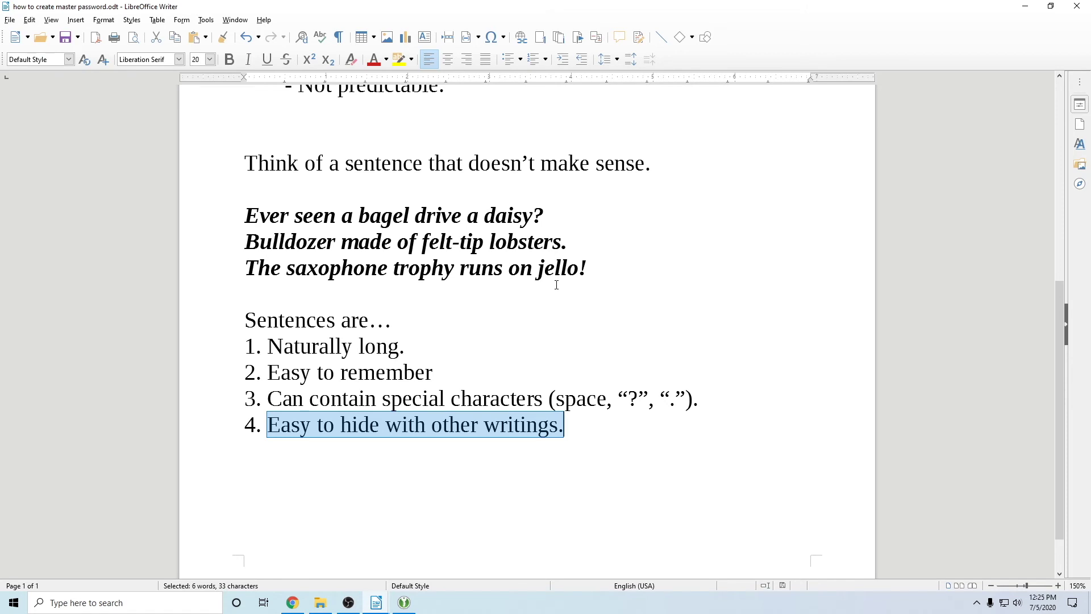
mouse_move(376, 602)
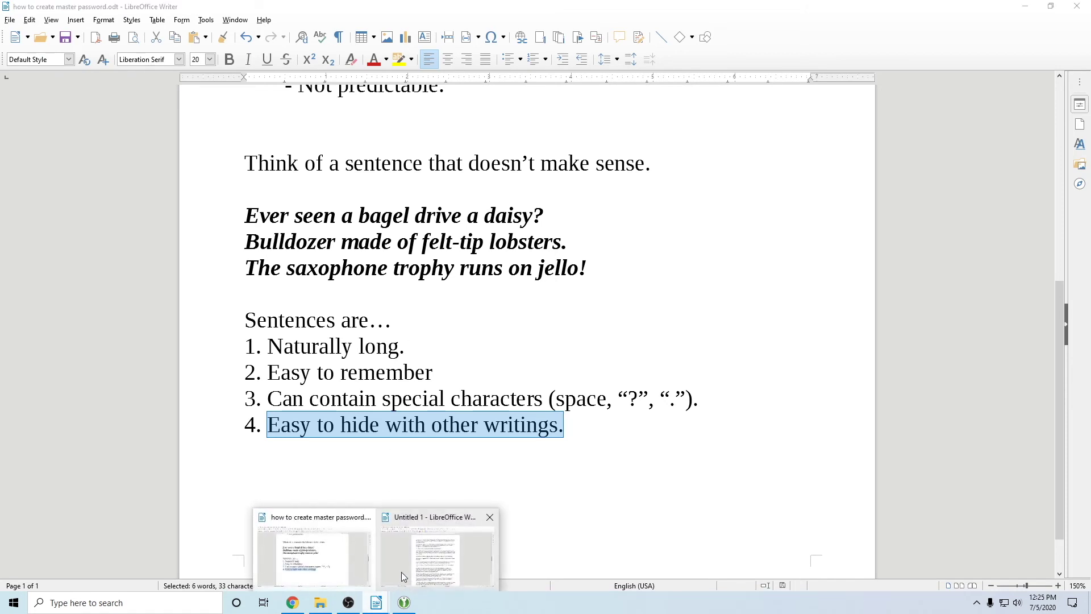
click(402, 563)
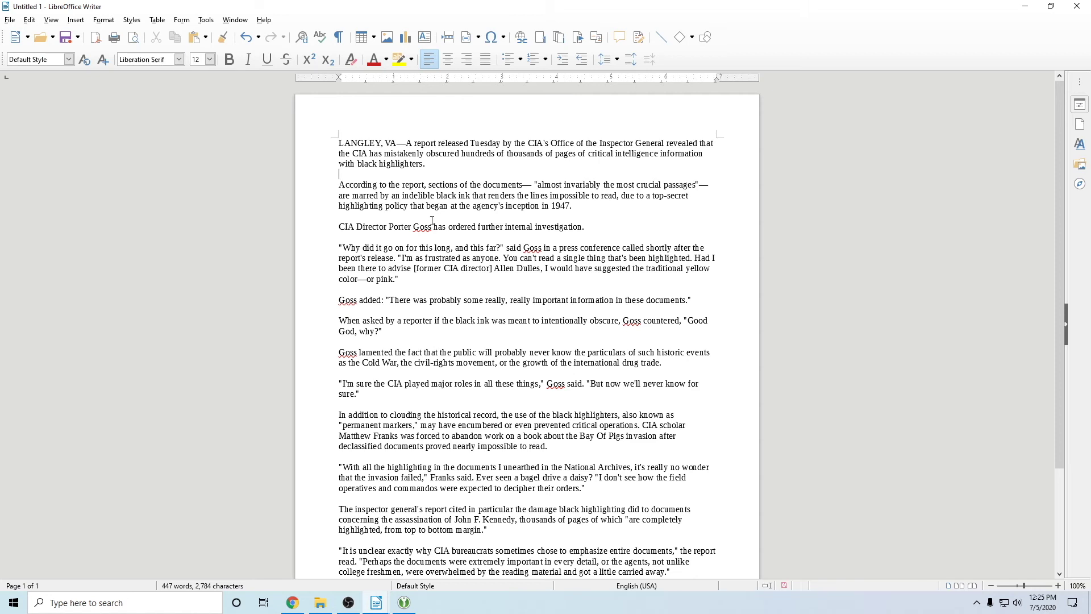
Select the article's opening, then the hidden phrase 'Ever seen a bagel drive a daisy?', and deselect
drag(398, 174, 548, 449)
click(551, 277)
drag(474, 477, 593, 478)
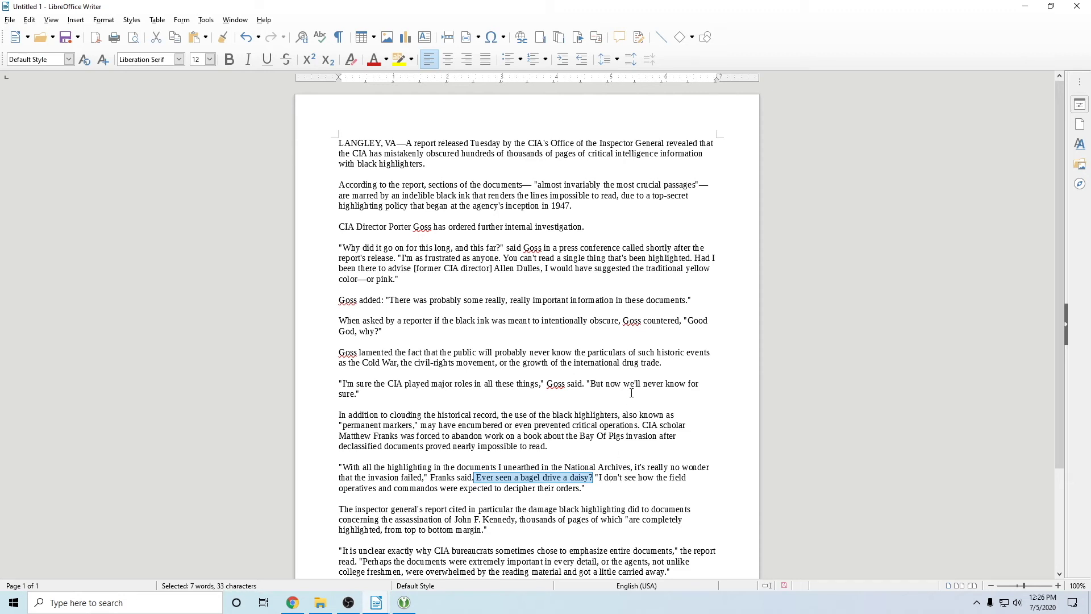
click(674, 389)
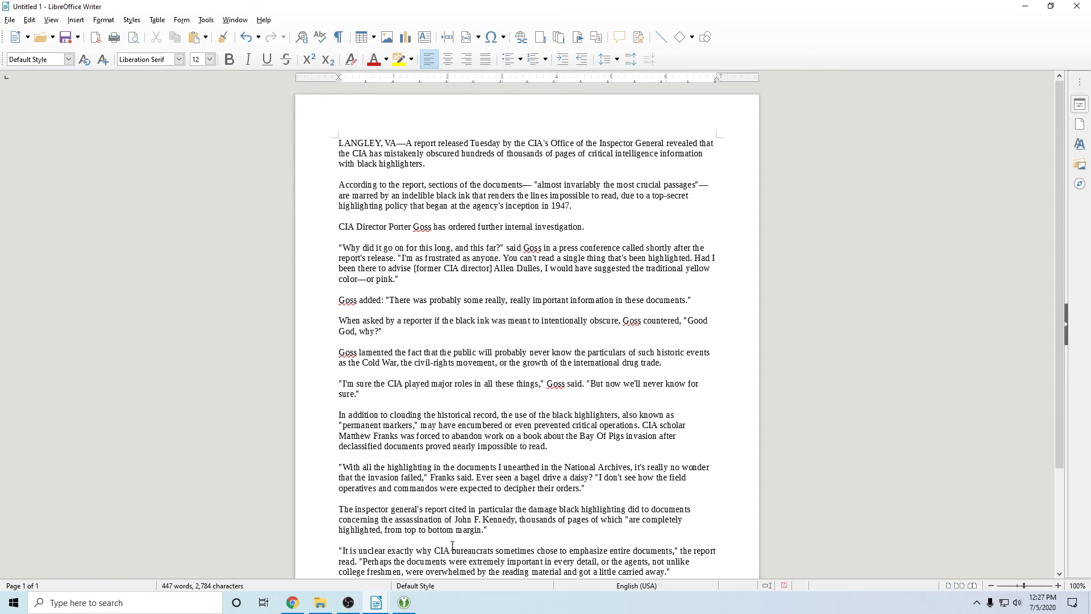
Regenerate the KeePassXC passphrase twice, then return to the master-password guide in Writer
mouse_move(377, 602)
click(330, 563)
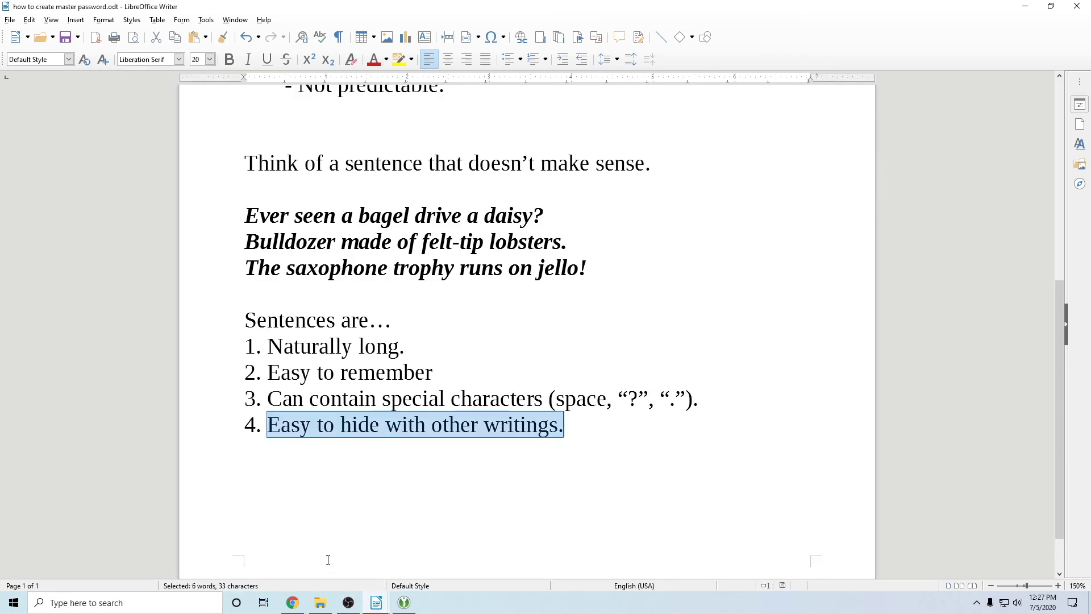
click(404, 602)
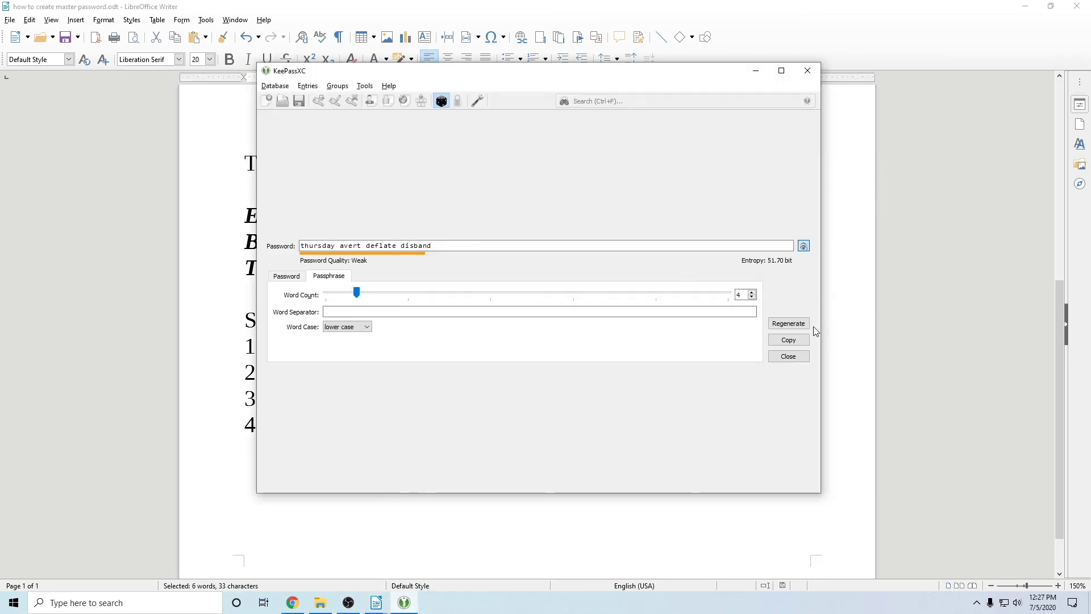
click(788, 323)
click(788, 323)
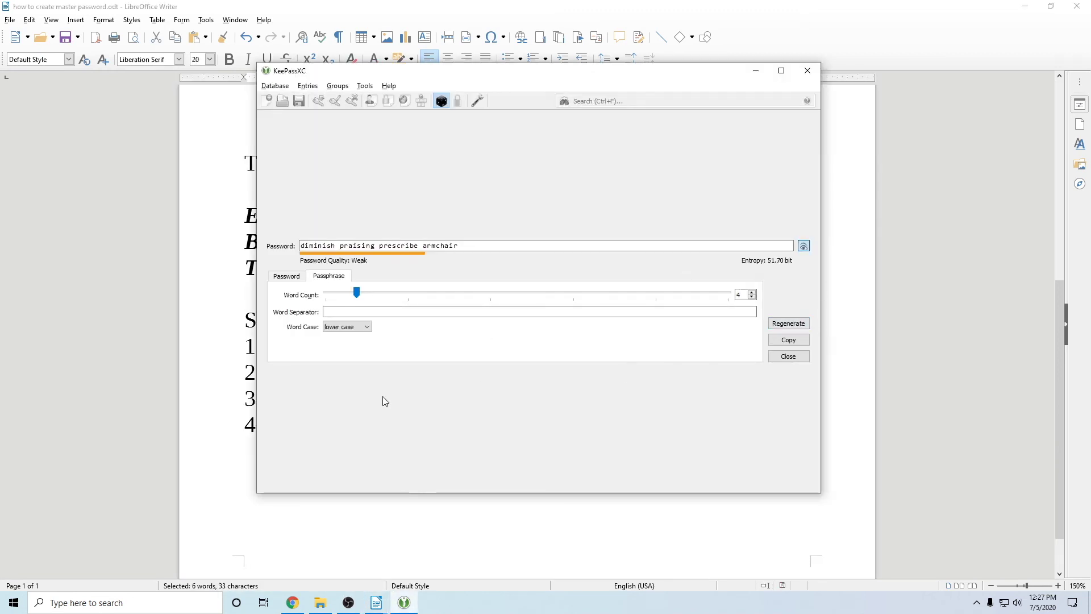
click(222, 404)
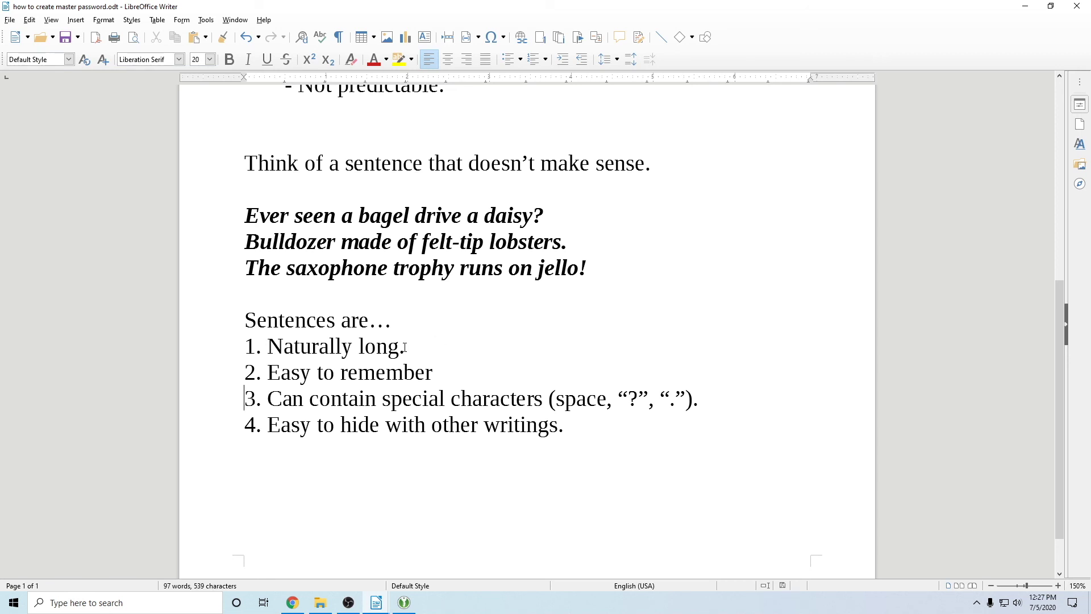
drag(246, 242, 560, 240)
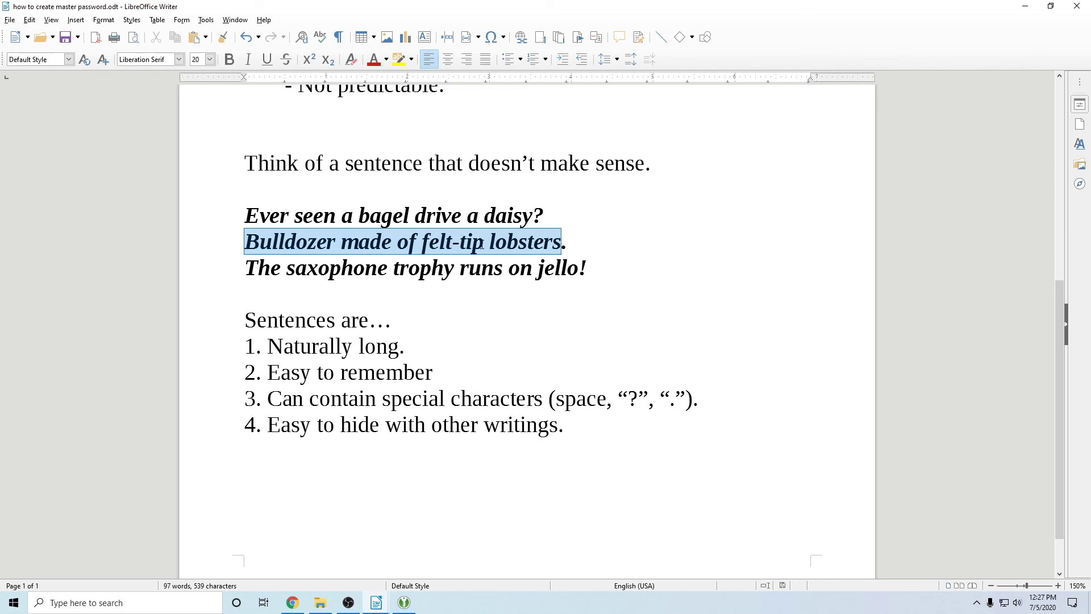
key(Right)
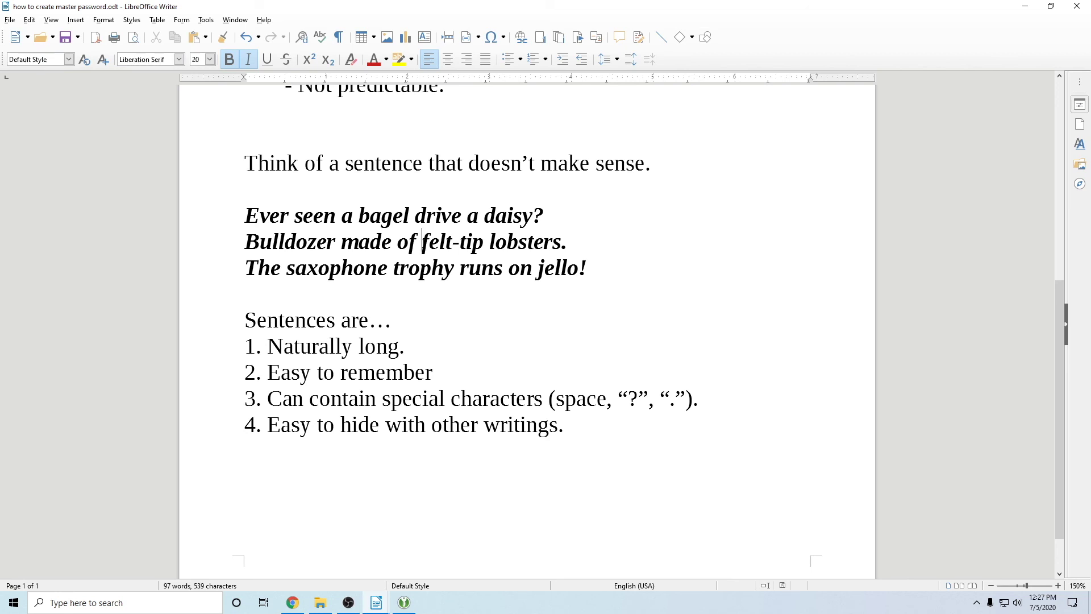
drag(244, 273, 603, 275)
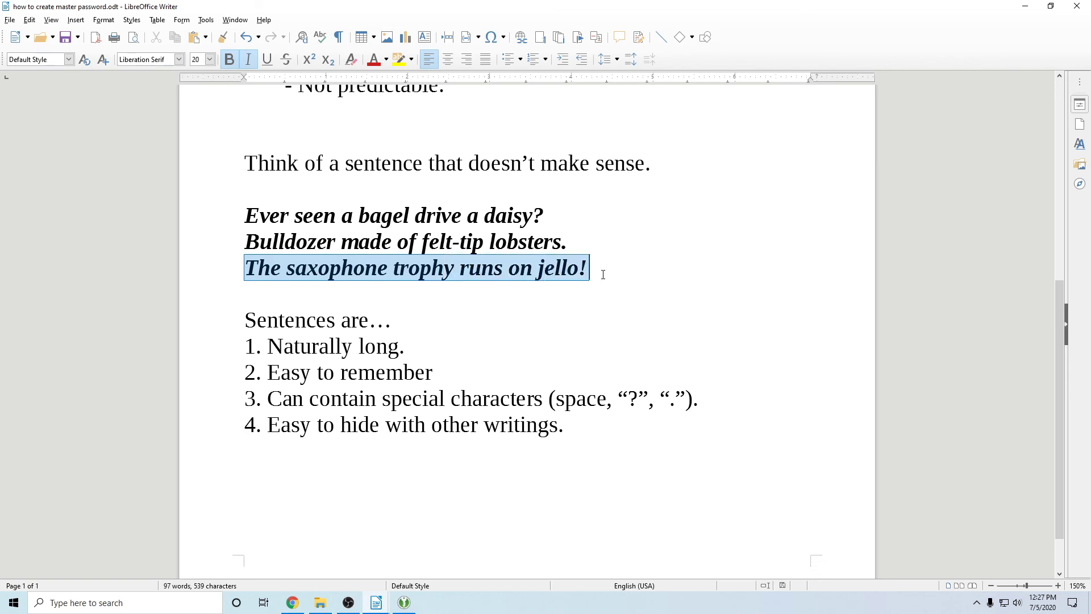
click(647, 224)
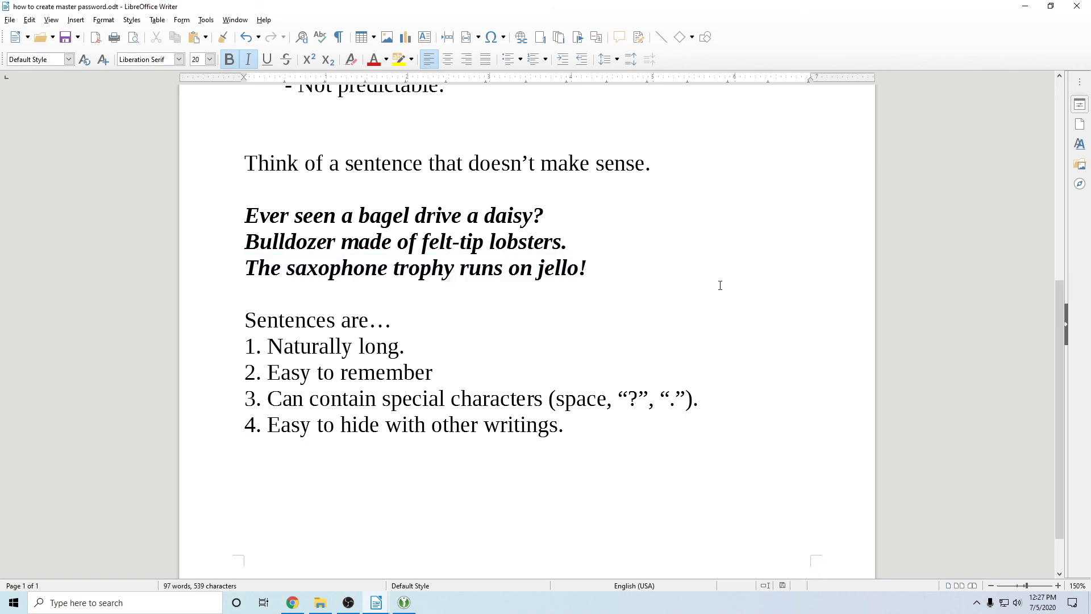